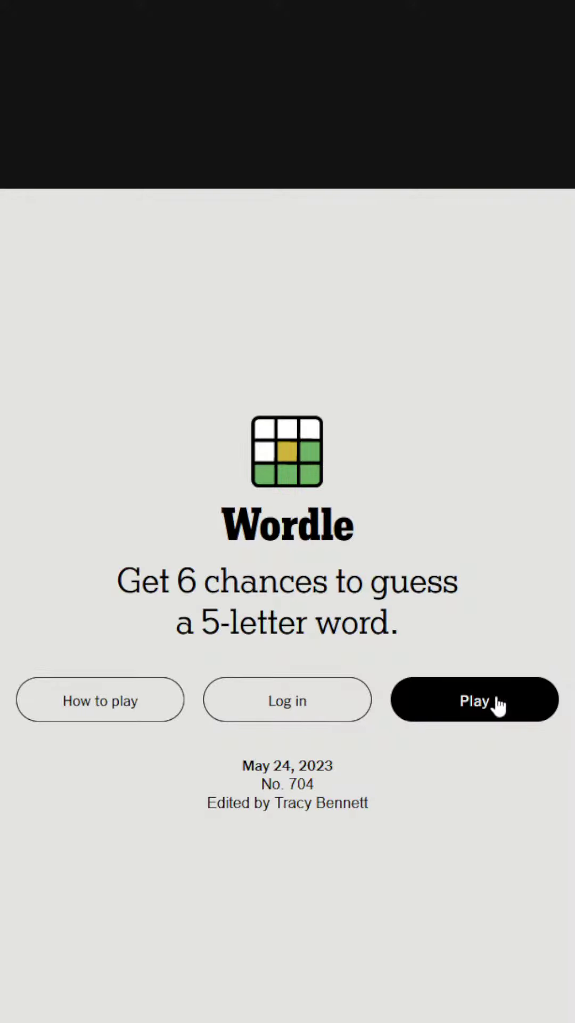
Start a fresh board and enter CLERK then RESET, confirming E in fourth place.
{"action": "left_click", "coordinate": [494, 701]}
{"action": "type", "text": "c"}
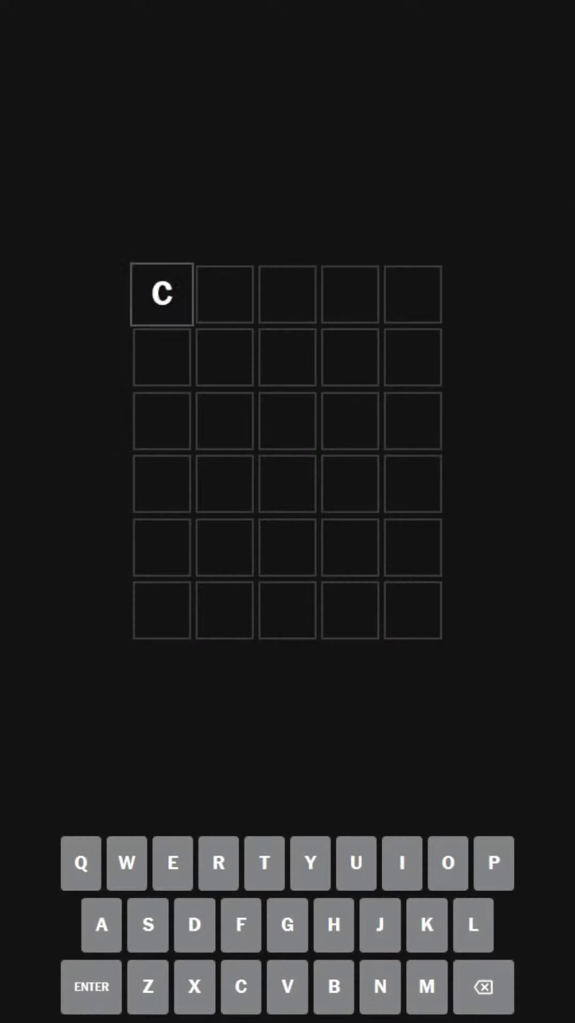
{"action": "type", "text": "lerk"}
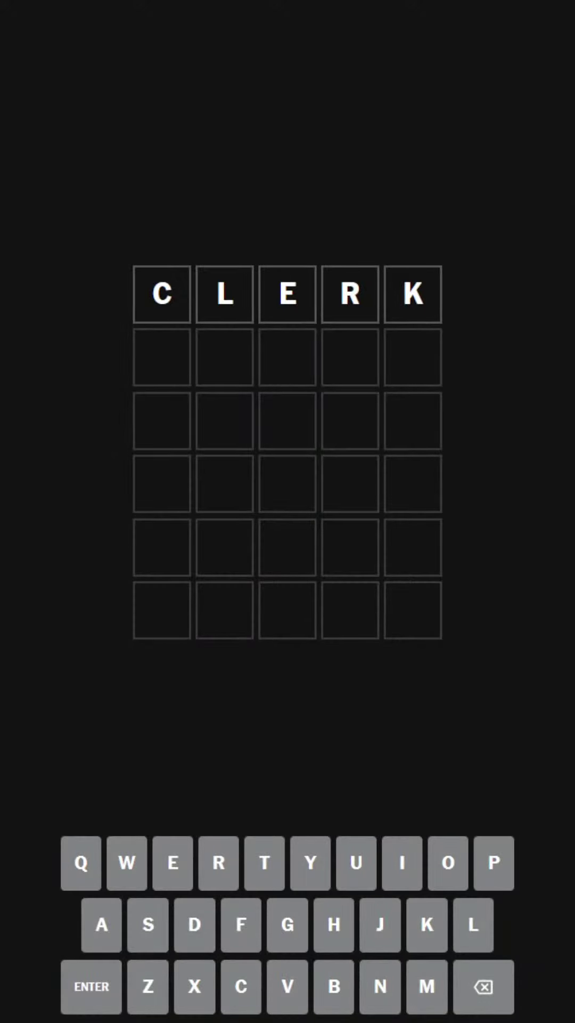
{"action": "key", "text": "Return"}
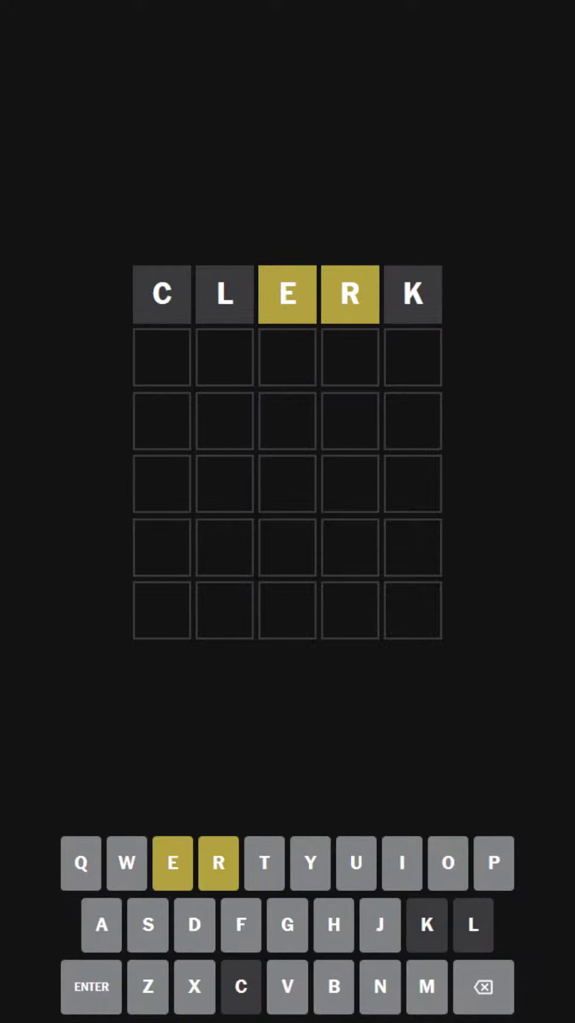
{"action": "type", "text": "reset"}
{"action": "key", "text": "Return"}
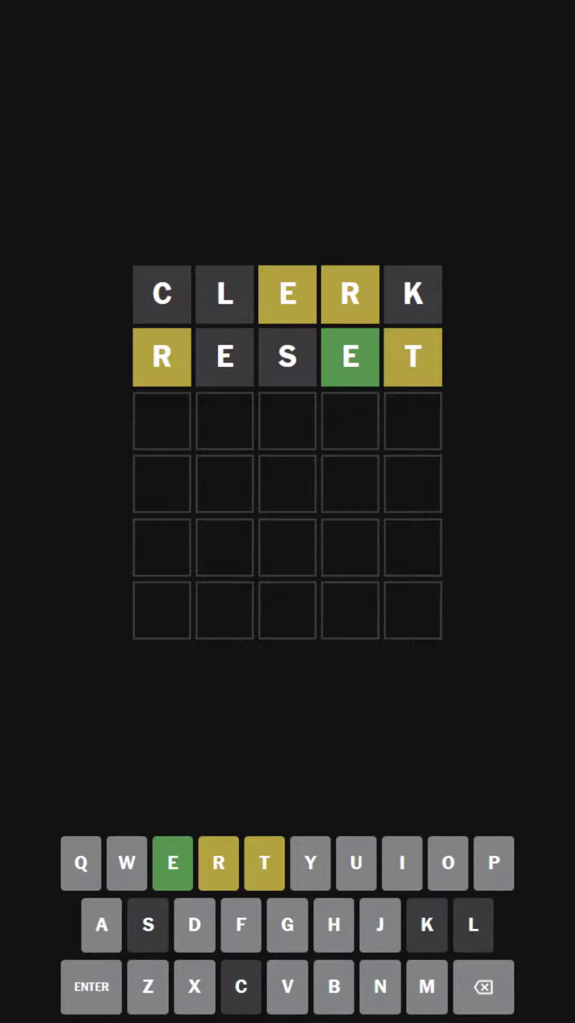
{"action": "type", "text": "TXR"}
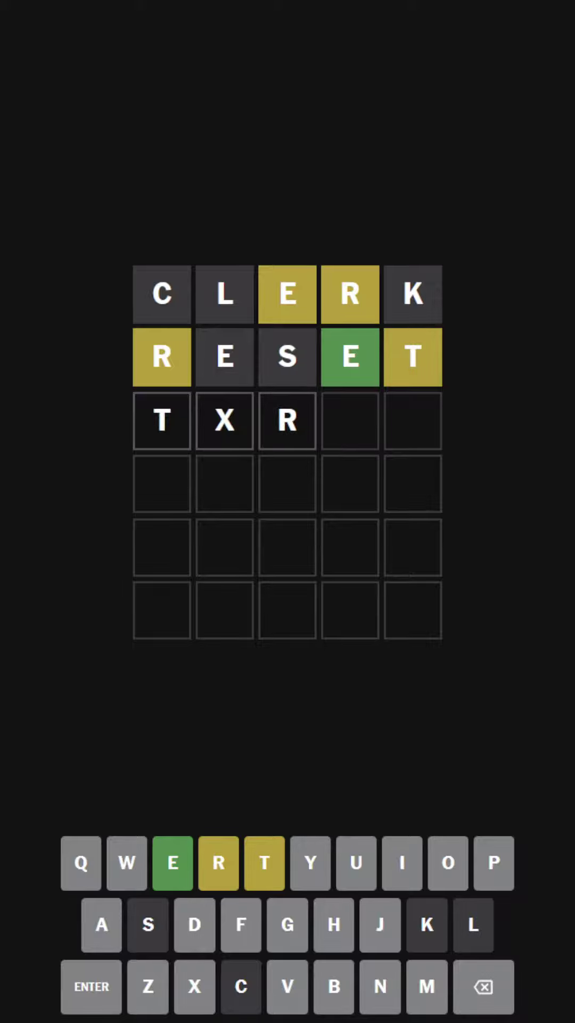
{"action": "type", "text": "EX"}
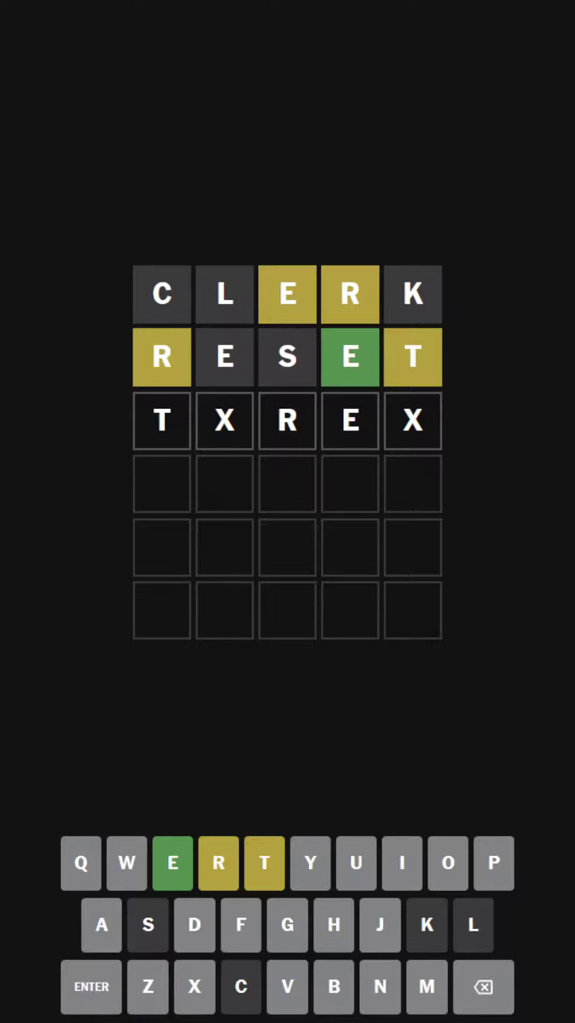
Erase the draft letters in row three so only CLERK and RESET remain.
{"action": "key", "text": "BackSpace"}
{"action": "key", "text": "BackSpace"}
{"action": "key", "text": "BackSpace"}
{"action": "type", "text": "XER"}
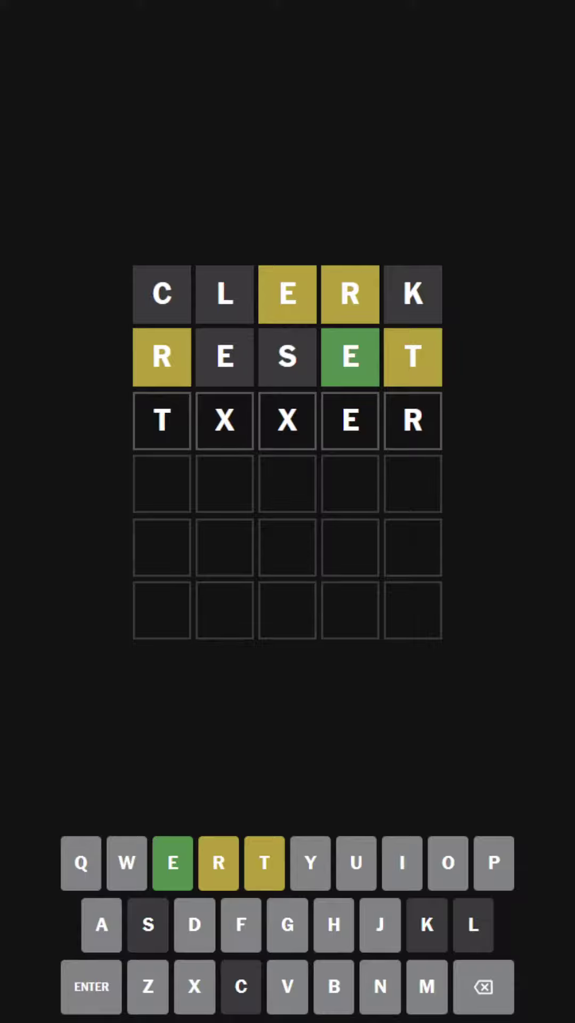
{"action": "key", "text": "BackSpace"}
{"action": "key", "text": "BackSpace"}
{"action": "key", "text": "BackSpace"}
{"action": "key", "text": "BackSpace"}
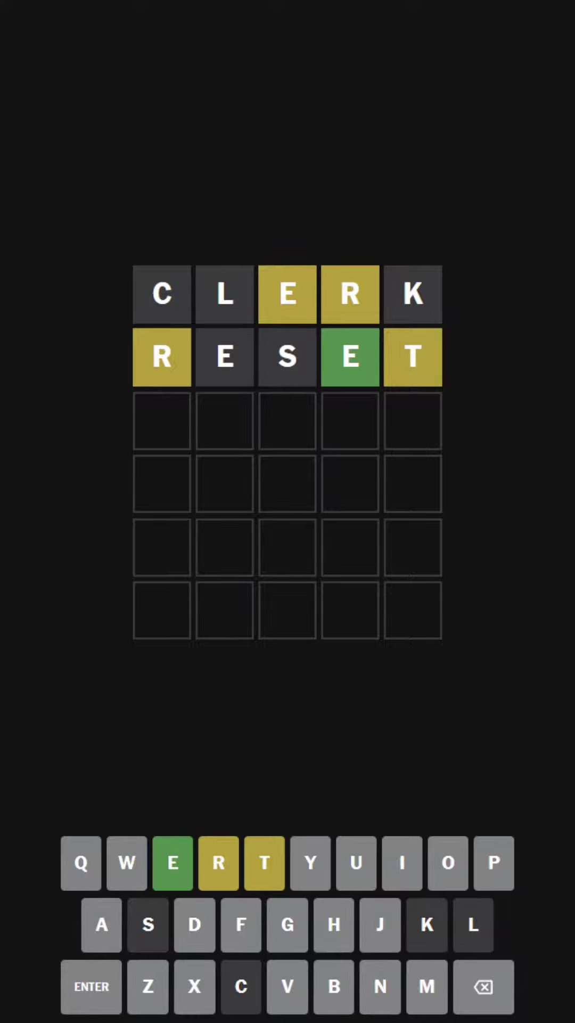
{"action": "type", "text": "taper"}
Enter TAPER then OTTER, locking in T, T, E and R.
{"action": "key", "text": "Return"}
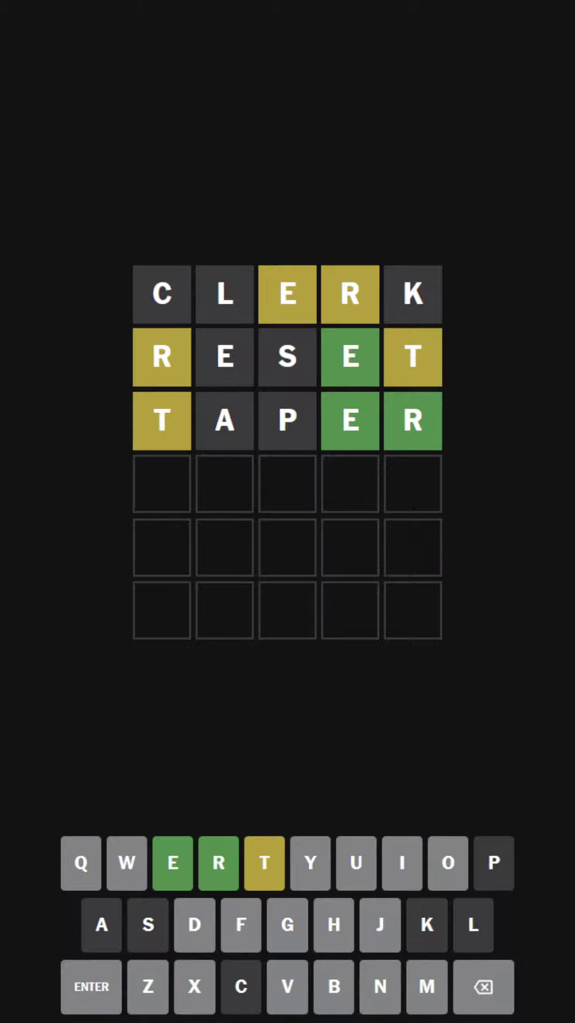
{"action": "type", "text": "otter"}
{"action": "key", "text": "Return"}
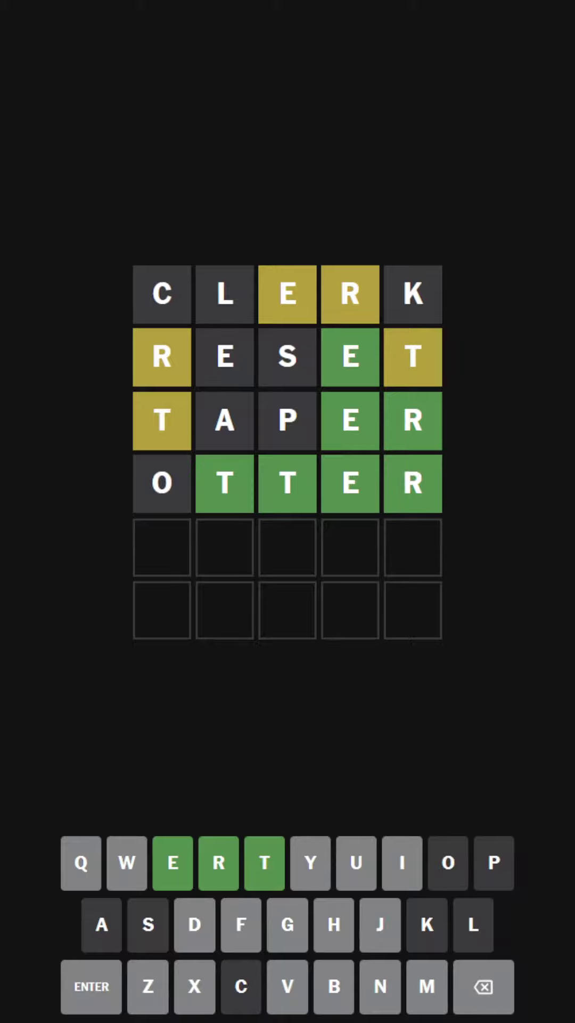
{"action": "type", "text": "utter"}
Win with UTTER as the fifth guess and dismiss the statistics popup.
{"action": "key", "text": "Return"}
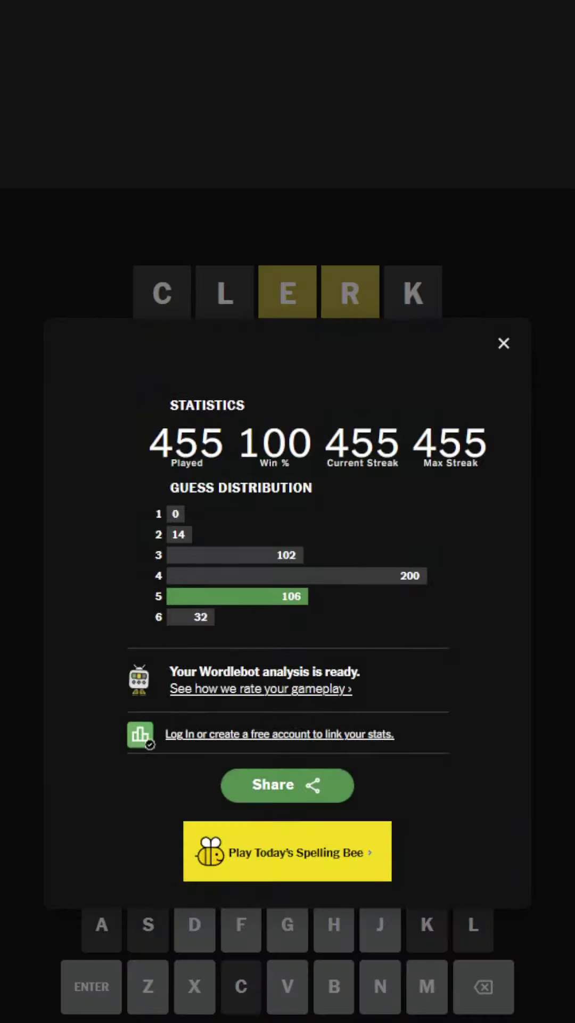
{"action": "key", "text": "Escape"}
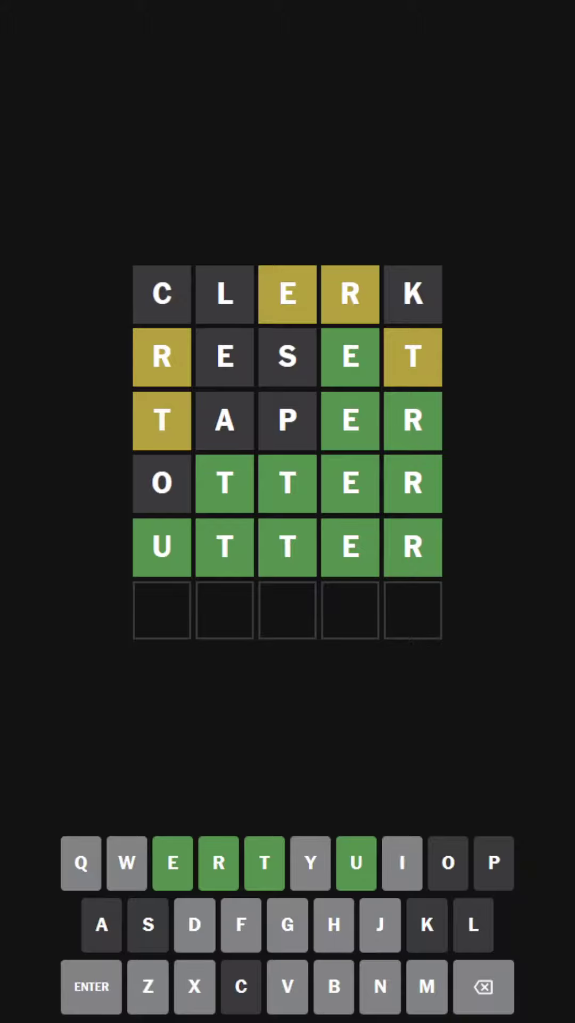